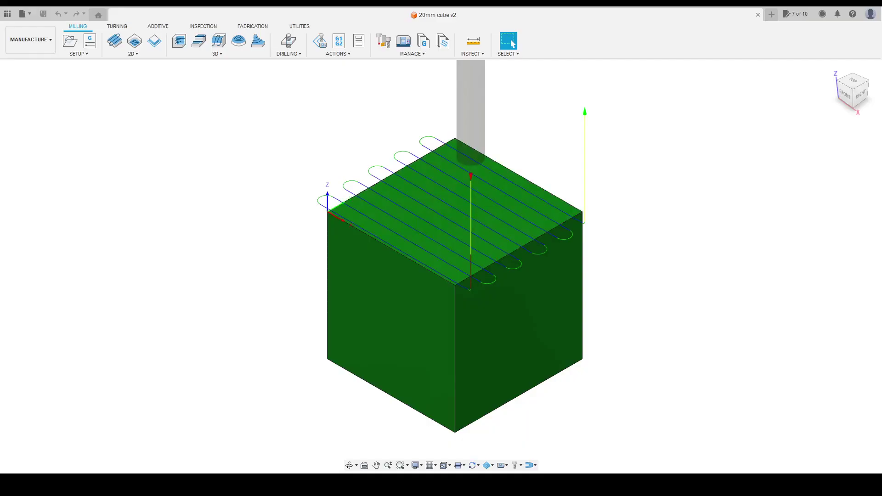
Zoom the Fusion viewport in and out to look over the cube's toolpath.
scroll(327, 211, up, 3)
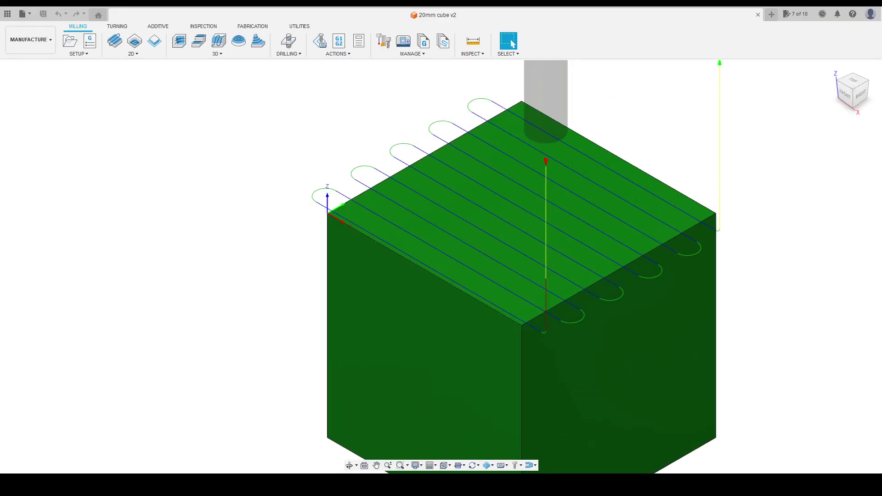
scroll(328, 212, up, 2)
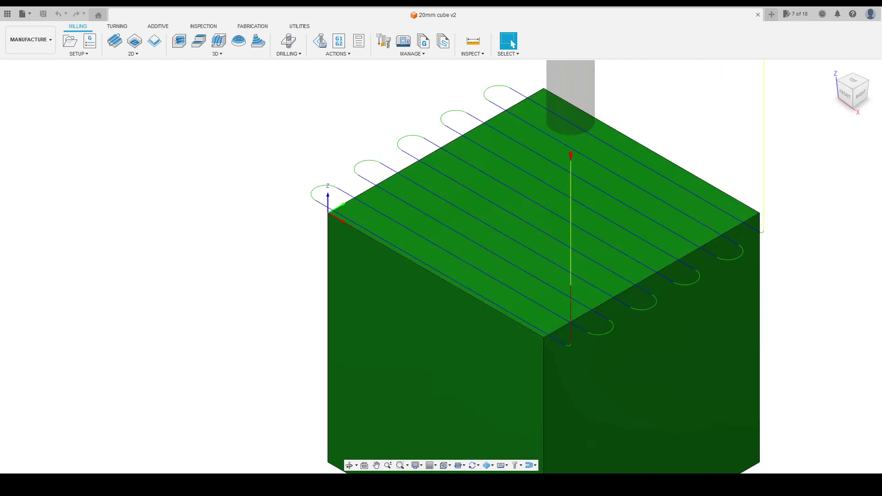
scroll(328, 212, down, 4)
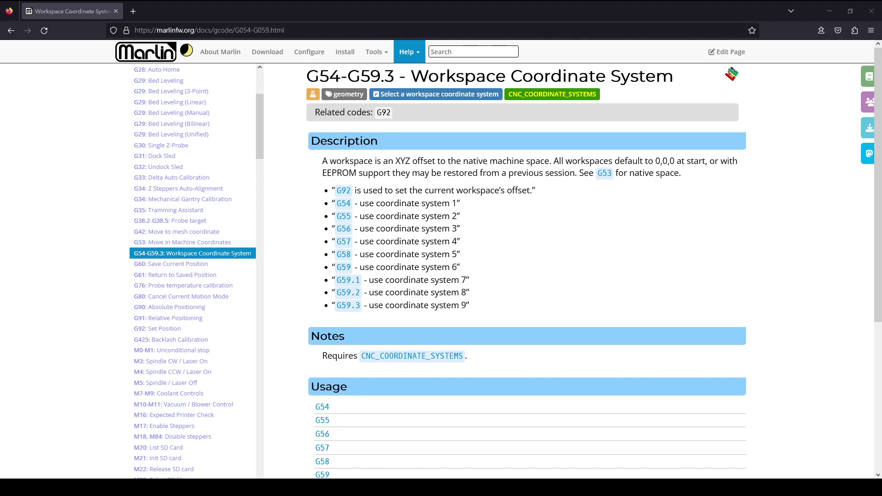
Highlight 'Workspace Coordinate' in the title and the phrase 'offset to the native machine space'.
drag(410, 76, 612, 73)
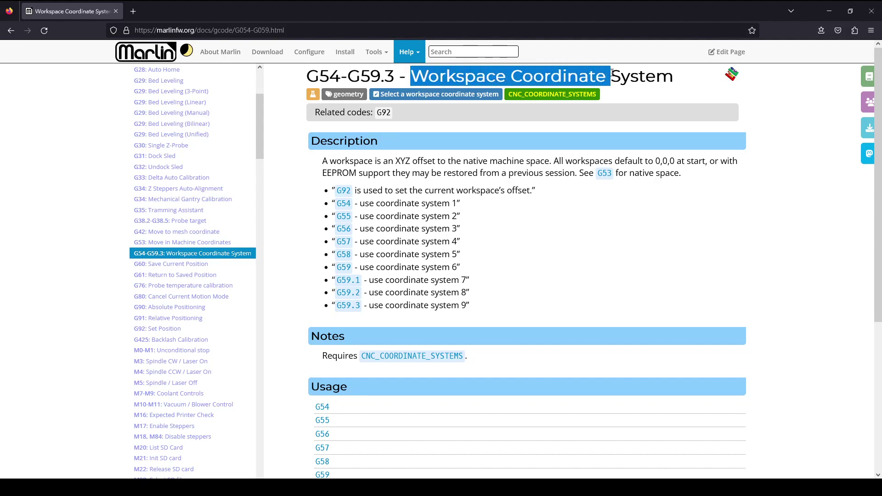
click(611, 73)
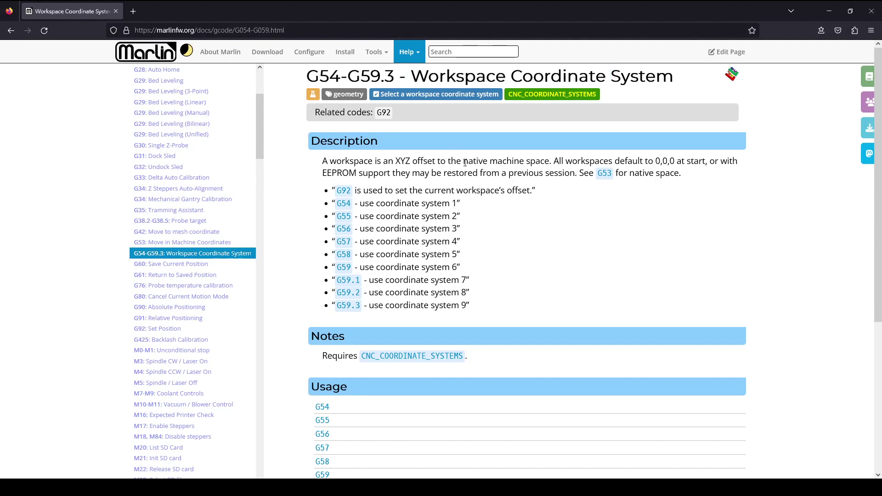
drag(411, 161, 553, 163)
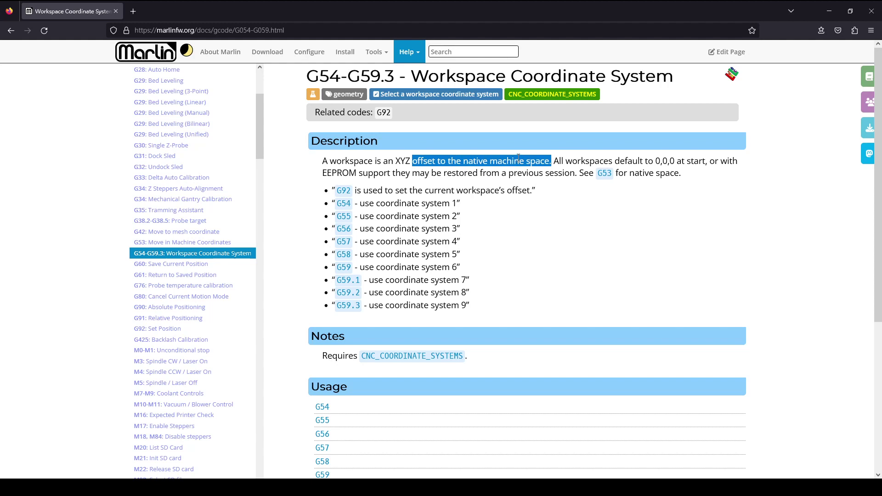
Show #define CNC_COORDINATE_SYSTEMS on line 3630 of Configuration_adv.h, then return to Firefox.
key(alt+Tab)
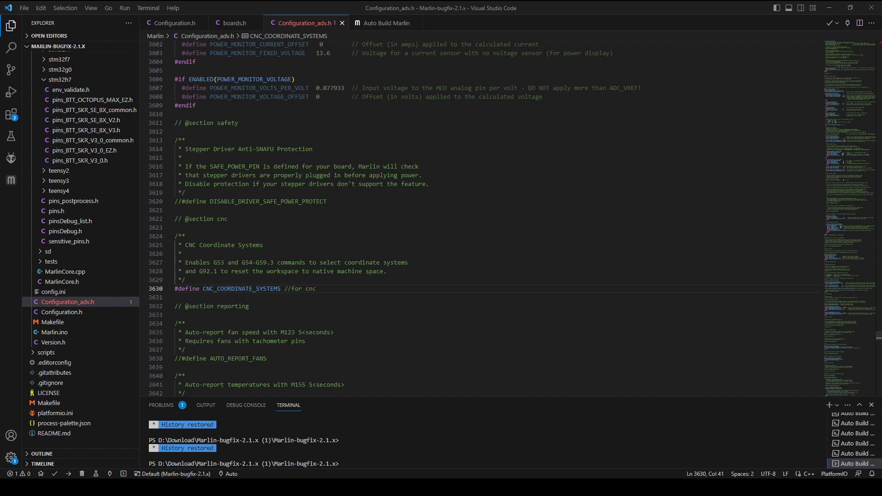
double_click(260, 288)
key(End)
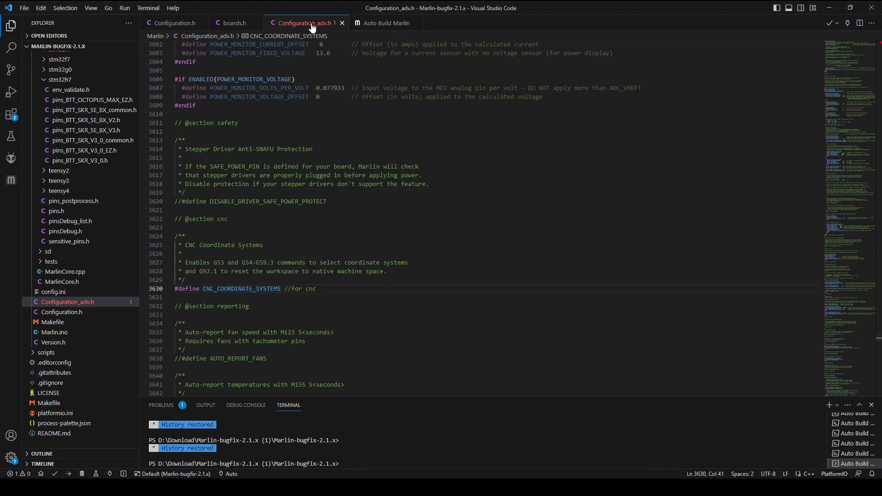
key(alt+Tab)
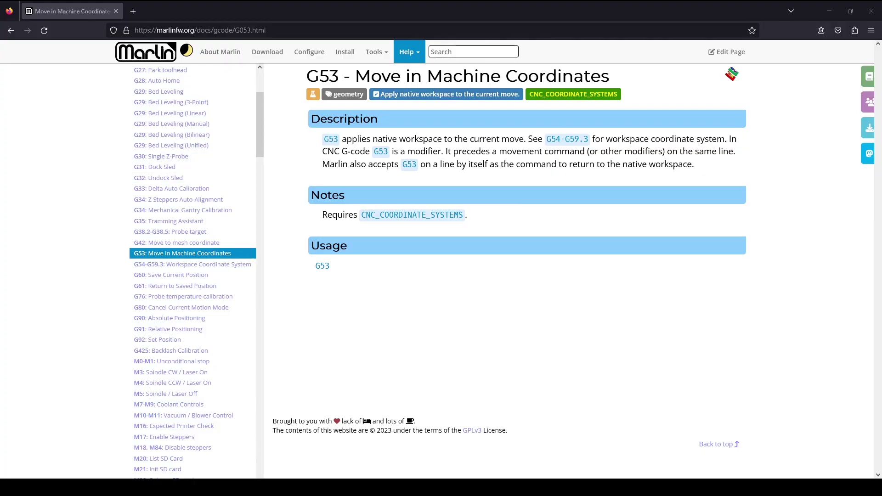
click(174, 264)
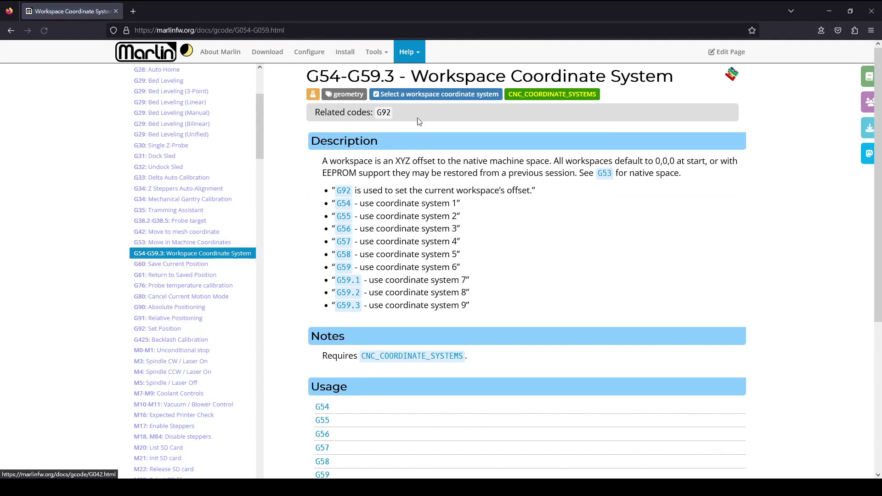
click(193, 244)
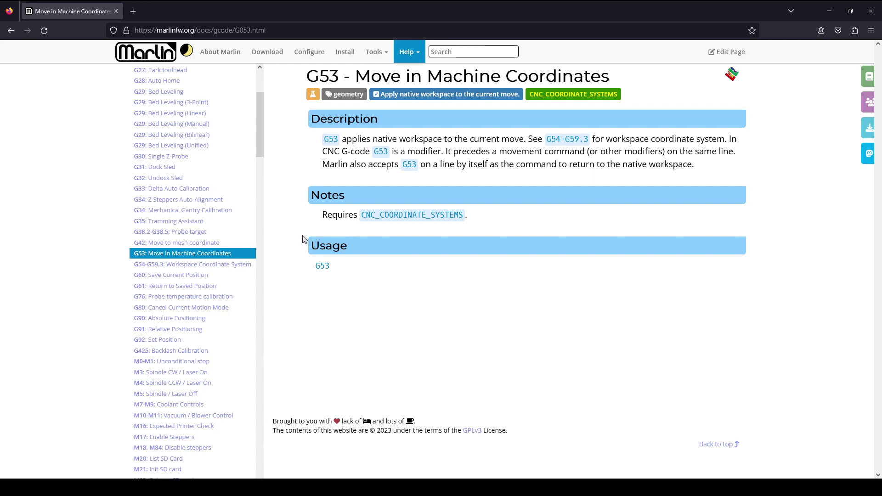
click(225, 265)
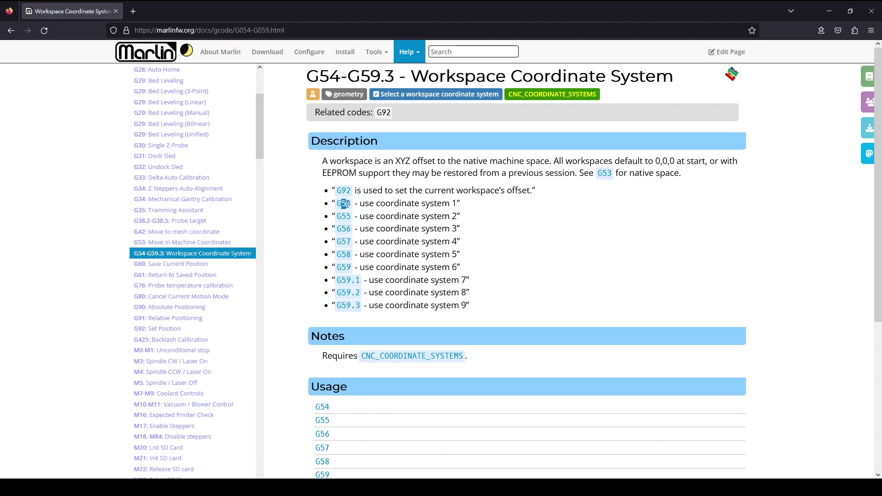
Highlight the G54 to G59.2 coordinate system list, then deselect it.
drag(341, 204, 368, 297)
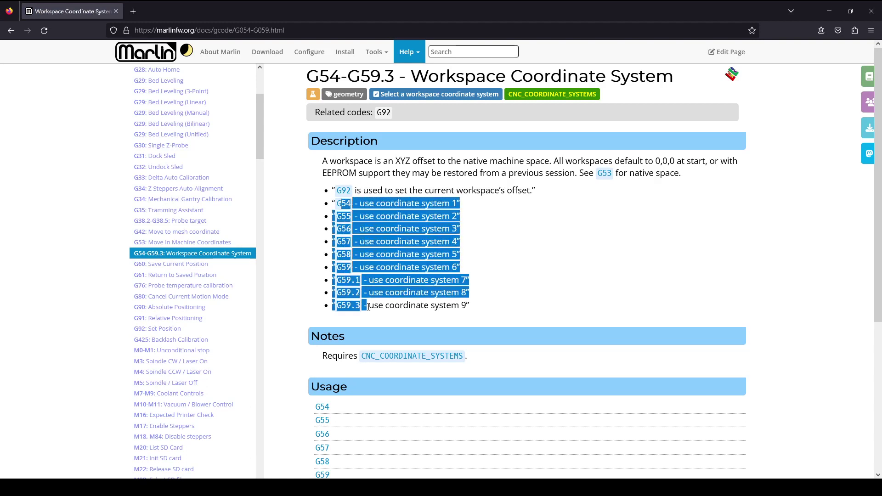
click(505, 304)
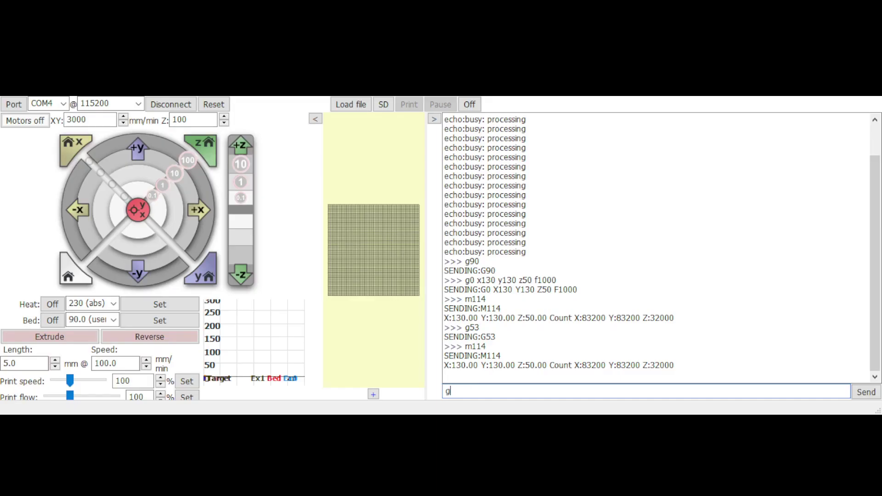
Send G54 to select the workspace, then M114 to query the position, still X130 Y130 Z50.
text(54)
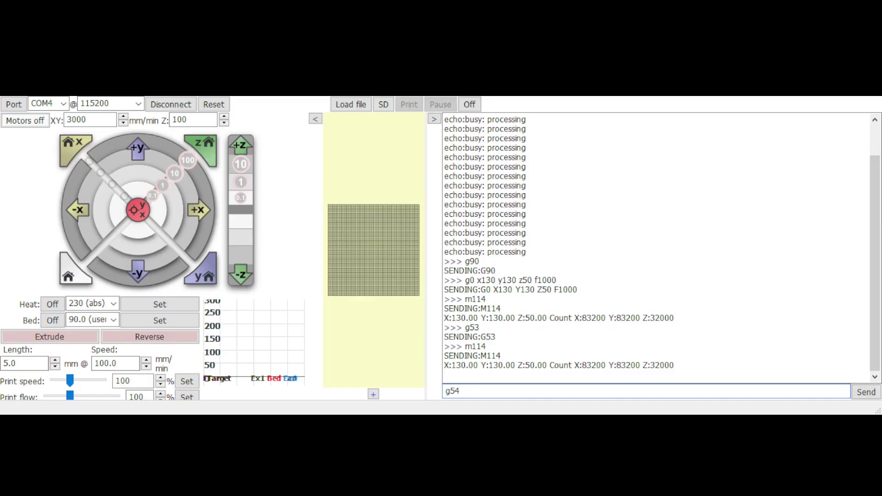
key(Return)
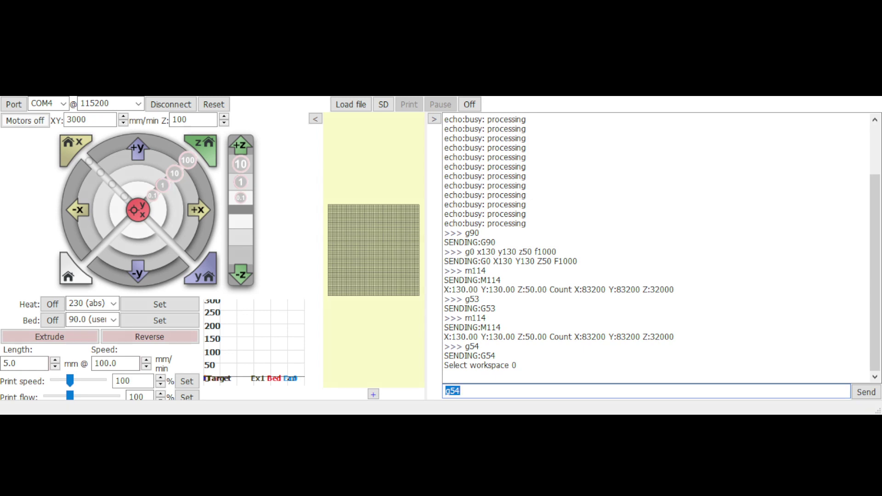
text(m114)
key(Return)
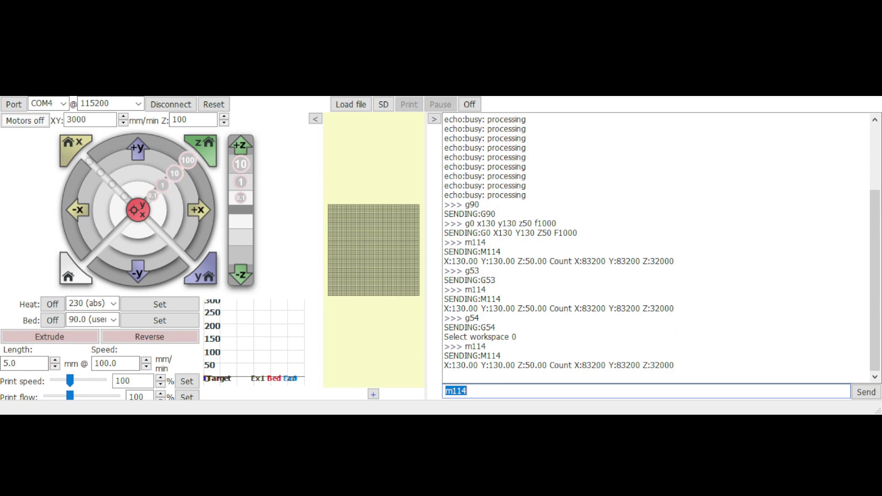
Send G92 X0 Y0 Z0 to zero the workspace, then M114 to confirm X0 Y0 Z0.
text(g92 x0 y0 z0)
key(Return)
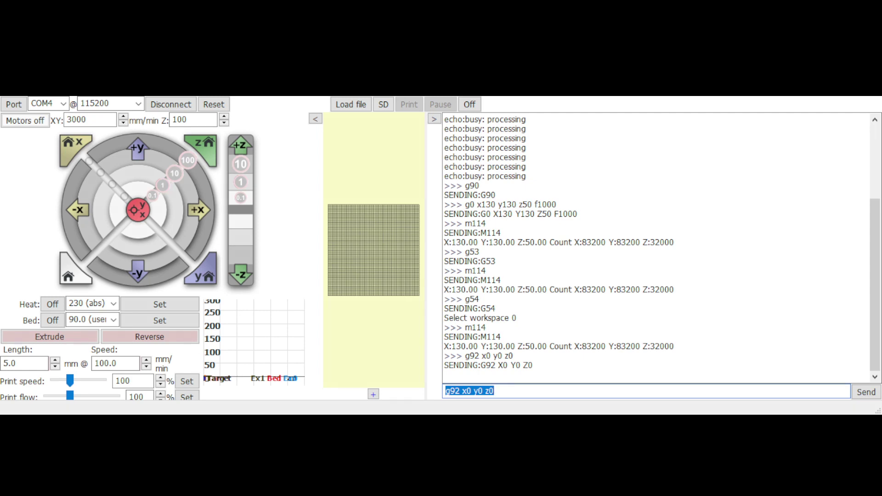
text(m)
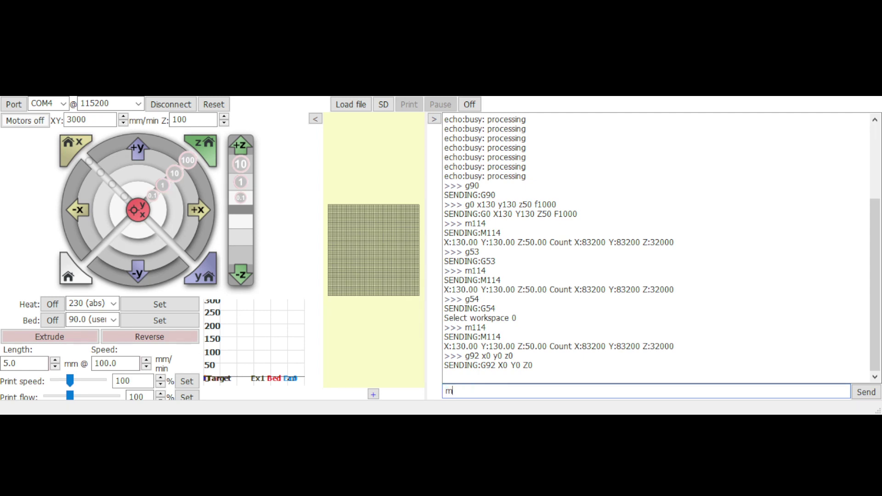
text(114)
key(Return)
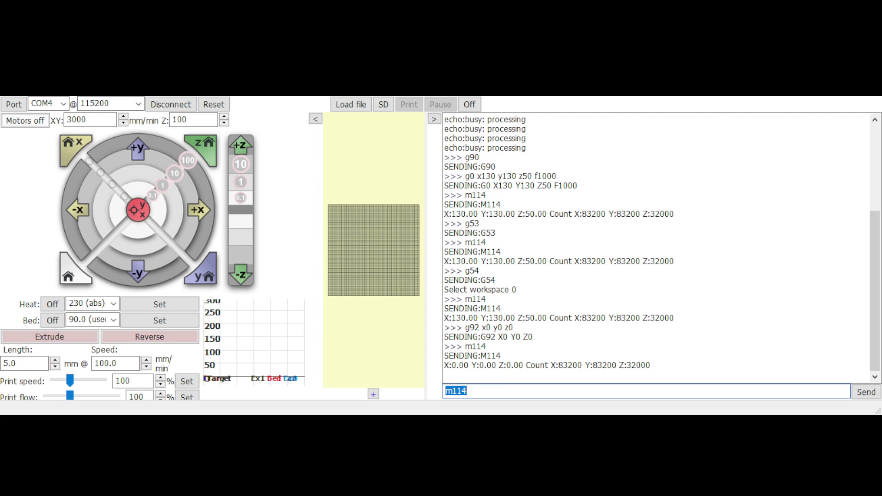
text(g53)
Switch to G53 machine coordinates and query with M114, showing X130 Y130 Z50.
key(Return)
text(m114)
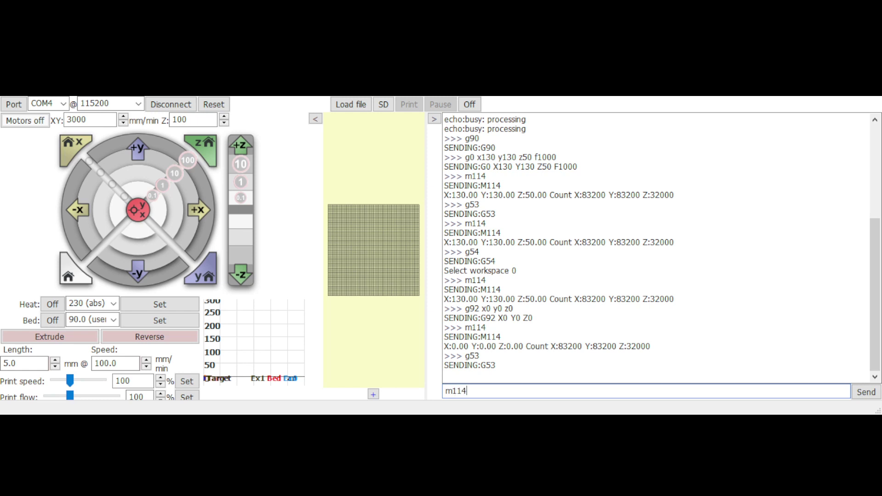
key(Return)
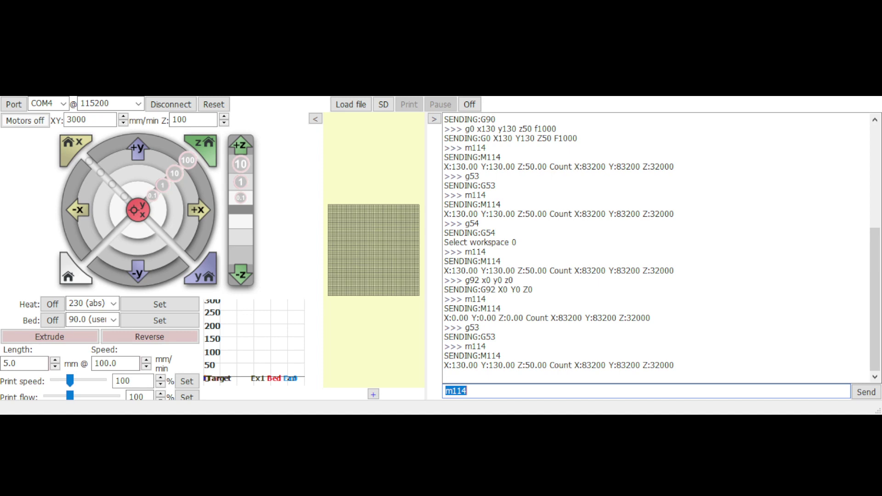
Switch back to G54 and query with M114, confirming X0 Y0 Z0.
text(g54)
key(Return)
text(m114)
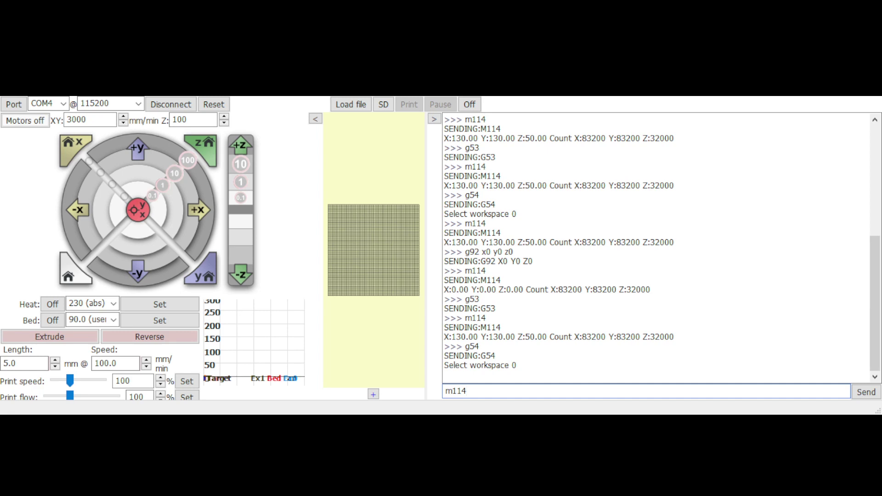
key(Return)
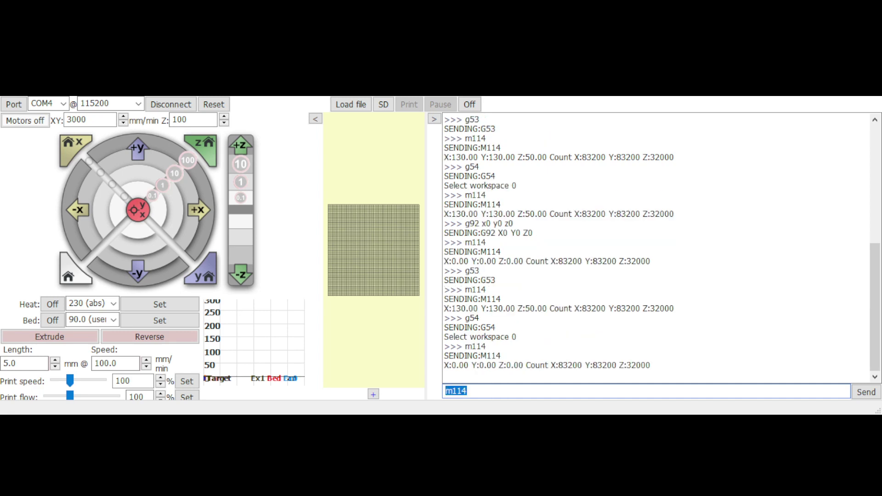